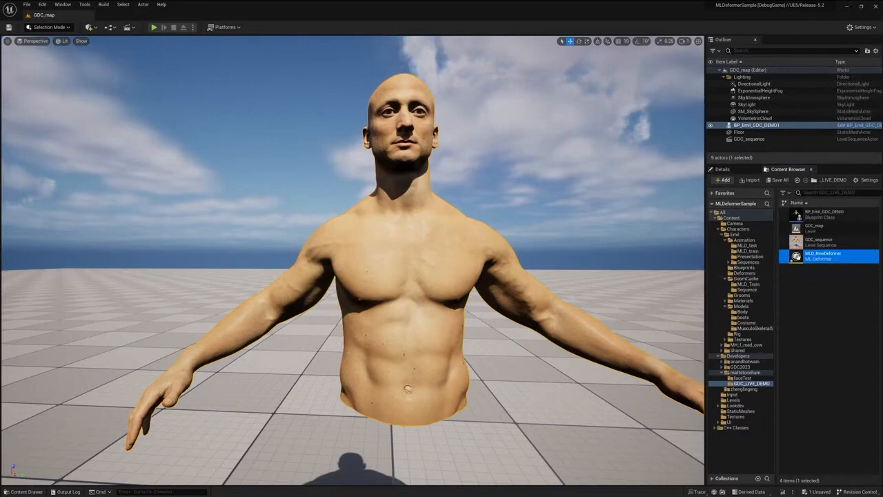
Open the MLD_NewDeformer asset, keeping the Neural Morph Model and the Training visualization mode
{"action": "double_click", "coordinate": [796, 256]}
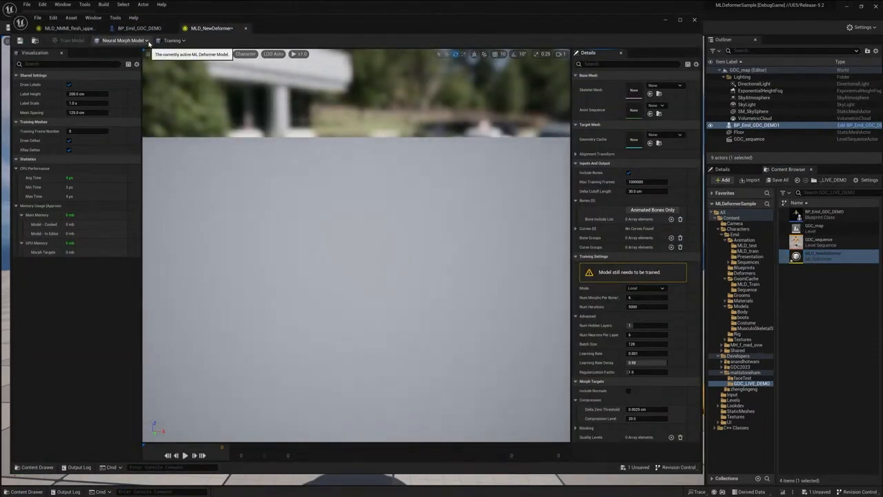
{"action": "left_click", "coordinate": [145, 41]}
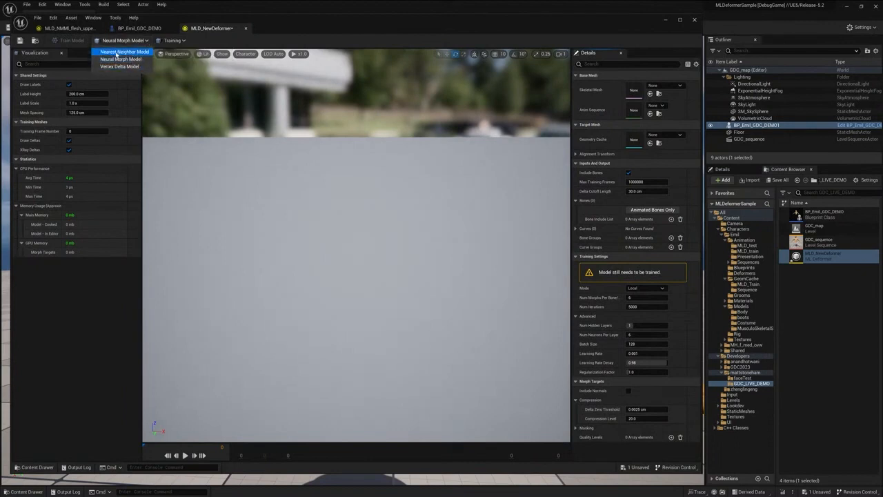
{"action": "left_click", "coordinate": [173, 41]}
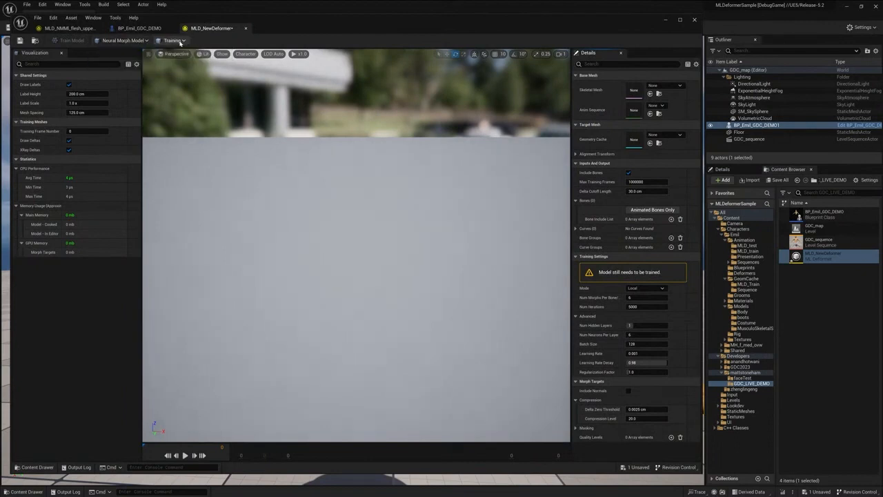
{"action": "left_click", "coordinate": [173, 40]}
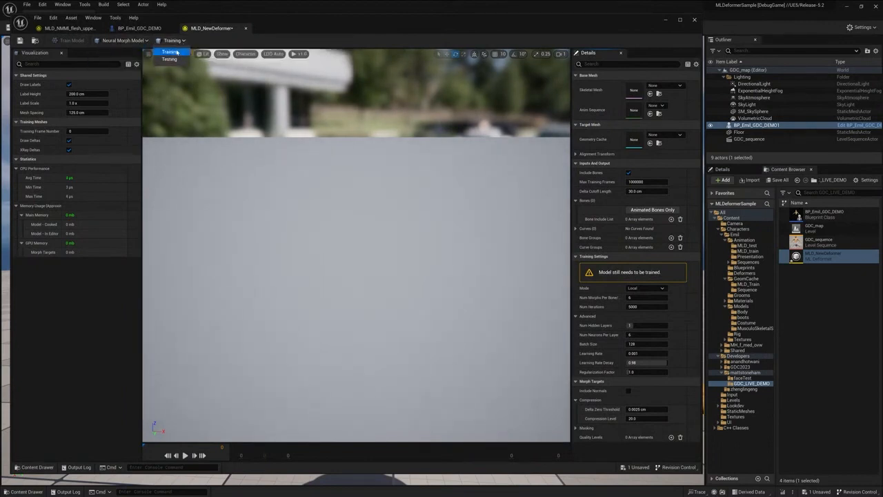
{"action": "left_click", "coordinate": [173, 52]}
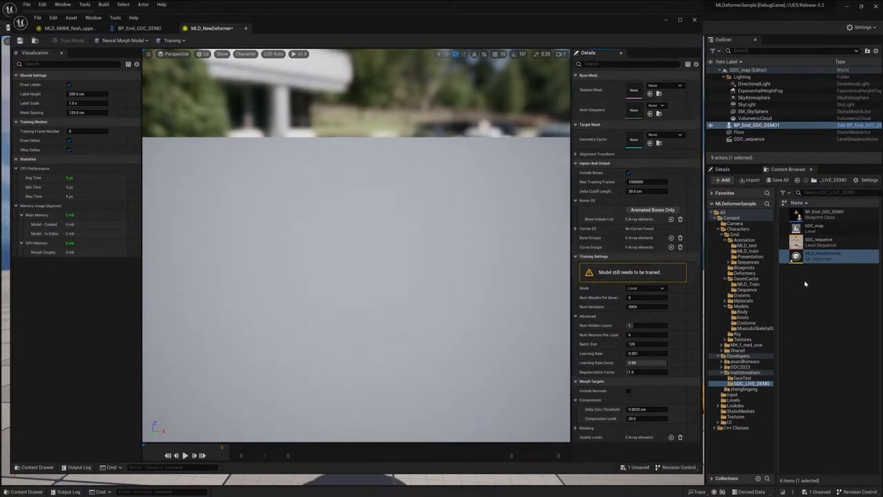
Assign the Emil body skeletal mesh as the base mesh and upperBodyFlesh_7000 from Animation/MLD_train as its anim sequence
{"action": "left_click", "coordinate": [743, 311]}
{"action": "left_click_drag", "start_coordinate": [796, 214], "coordinate": [676, 100]}
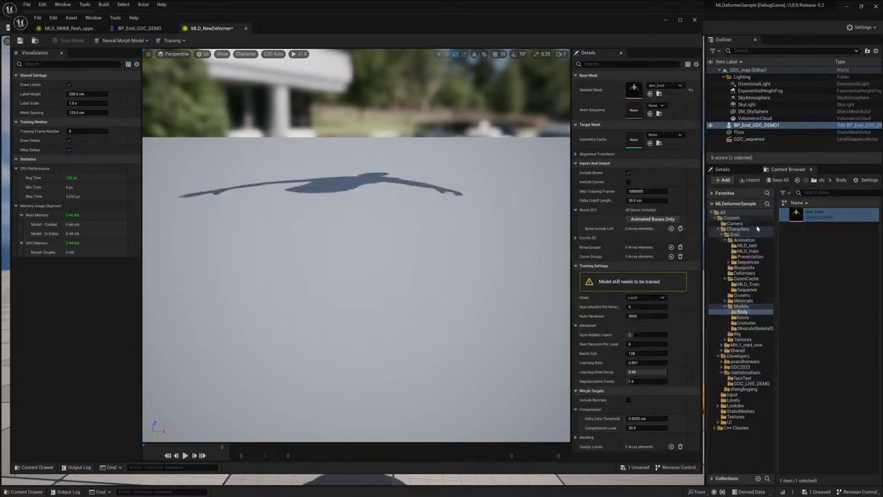
{"action": "left_click", "coordinate": [747, 252]}
{"action": "left_click_drag", "start_coordinate": [800, 324], "coordinate": [673, 120]}
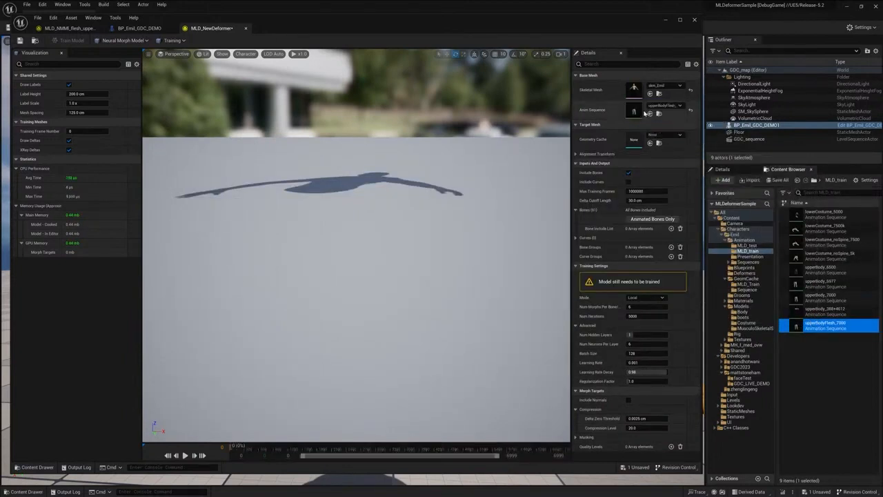
Assign the upperBodyFlesh_7000 geometry cache from GeomCache/MLD_Train as the target mesh
{"action": "left_click", "coordinate": [754, 285]}
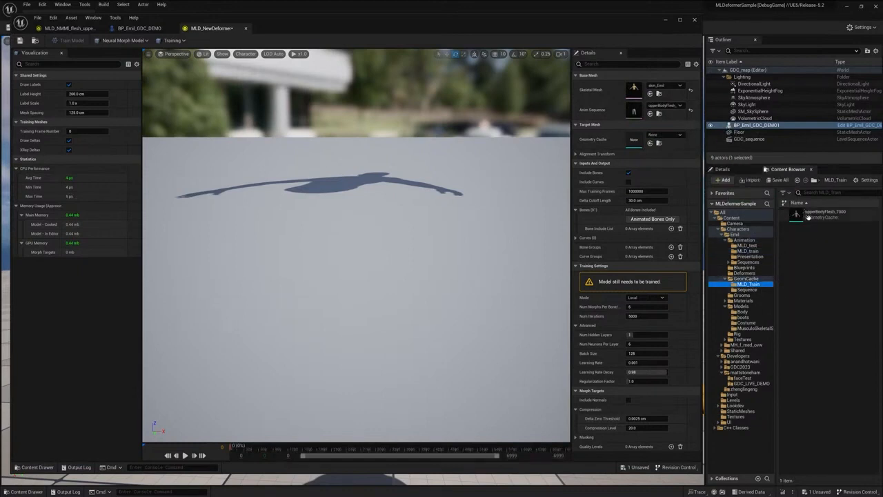
{"action": "left_click_drag", "start_coordinate": [800, 214], "coordinate": [640, 140]}
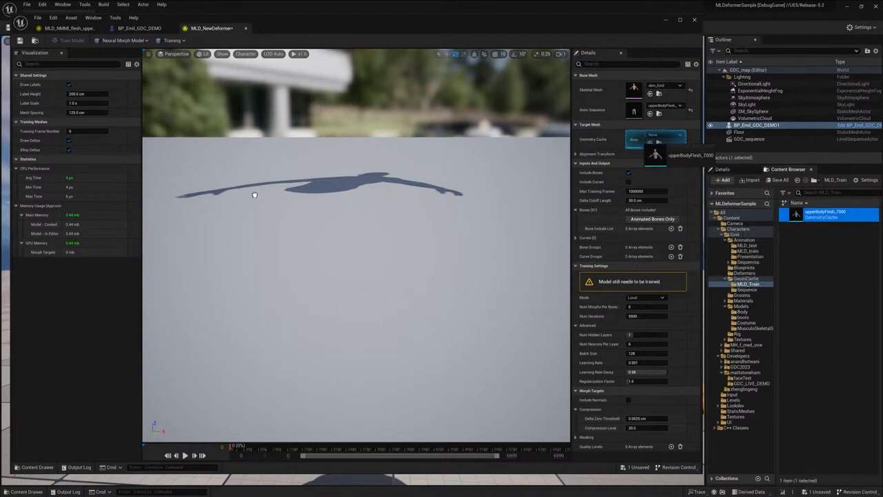
{"action": "left_click_drag", "start_coordinate": [326, 185], "coordinate": [655, 139]}
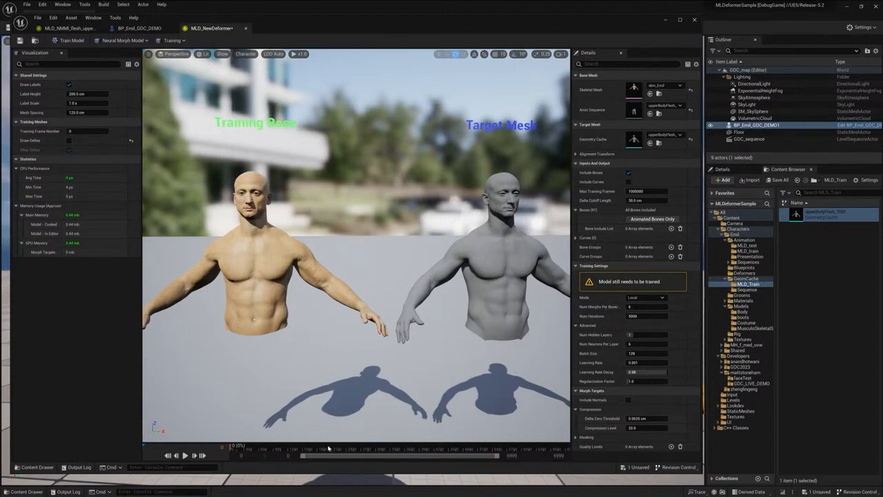
Scrub the training animation to frame 1547 and enable Draw Deltas to compare the training base with the target mesh
{"action": "left_click_drag", "start_coordinate": [280, 450], "coordinate": [304, 456]}
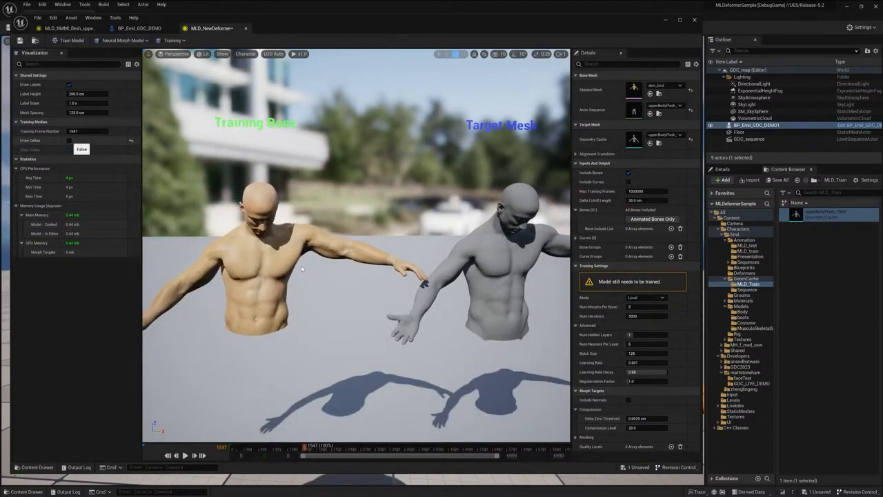
{"action": "left_click", "coordinate": [69, 140]}
{"action": "right_click_drag", "start_coordinate": [356, 246], "coordinate": [447, 251]}
{"action": "right_click_drag", "start_coordinate": [315, 254], "coordinate": [308, 256]}
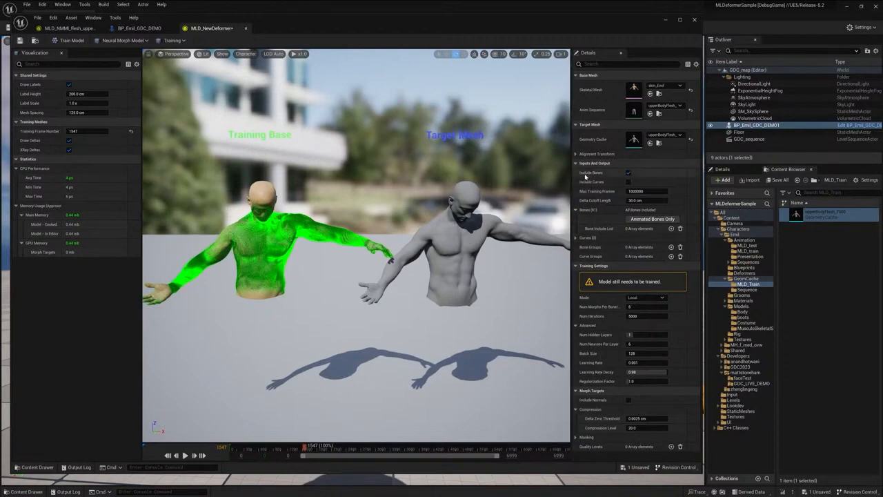
Initialize the Bone Include List with animated bones only and expand it to review its entries
{"action": "left_click", "coordinate": [629, 173]}
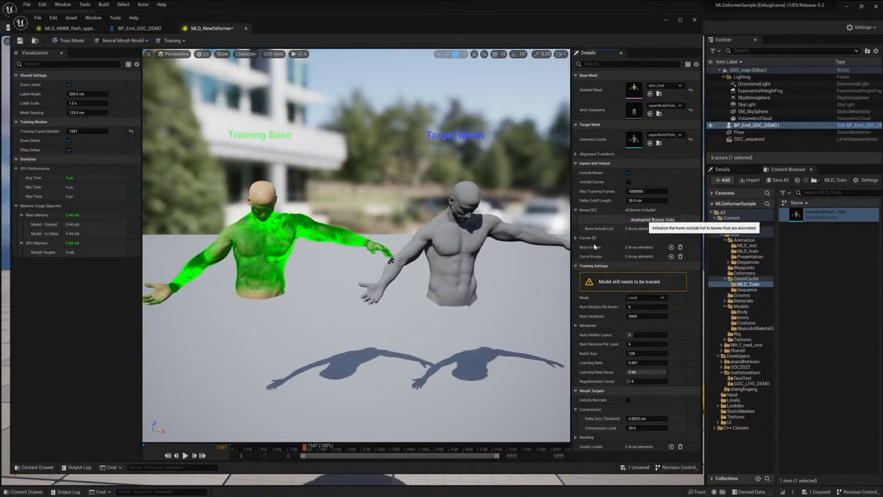
{"action": "left_click", "coordinate": [621, 220]}
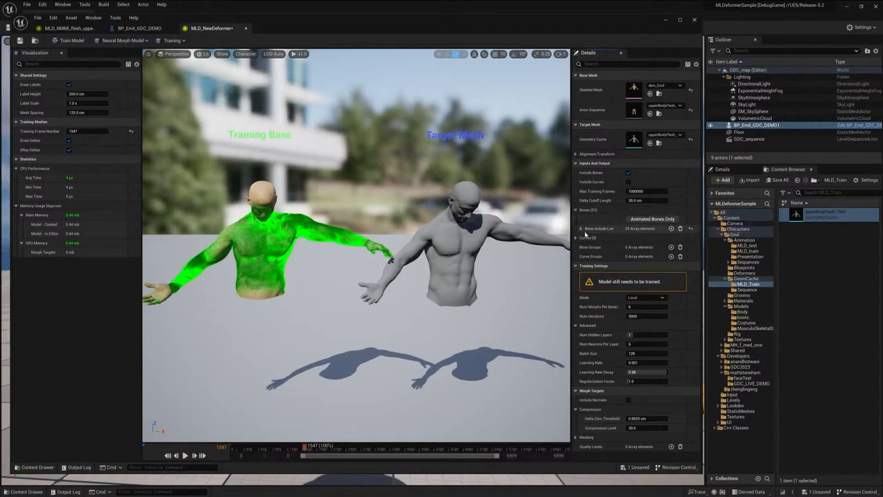
{"action": "left_click", "coordinate": [581, 229]}
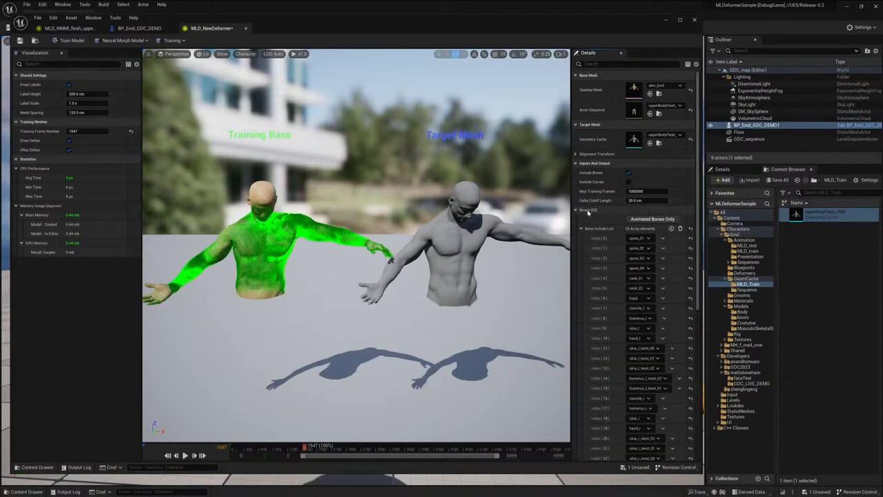
{"action": "scroll", "coordinate": [632, 290], "scroll_direction": "down", "scroll_amount": 1}
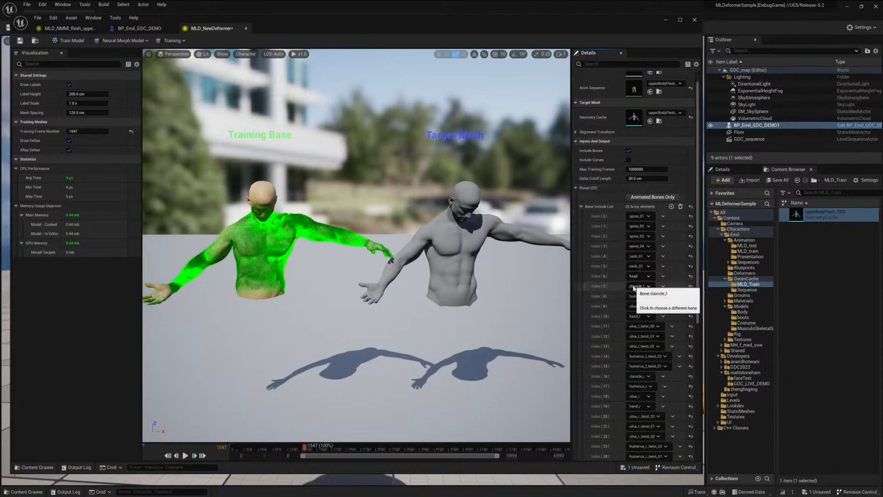
{"action": "scroll", "coordinate": [632, 292], "scroll_direction": "down", "scroll_amount": 1}
{"action": "scroll", "coordinate": [632, 292], "scroll_direction": "down", "scroll_amount": 2}
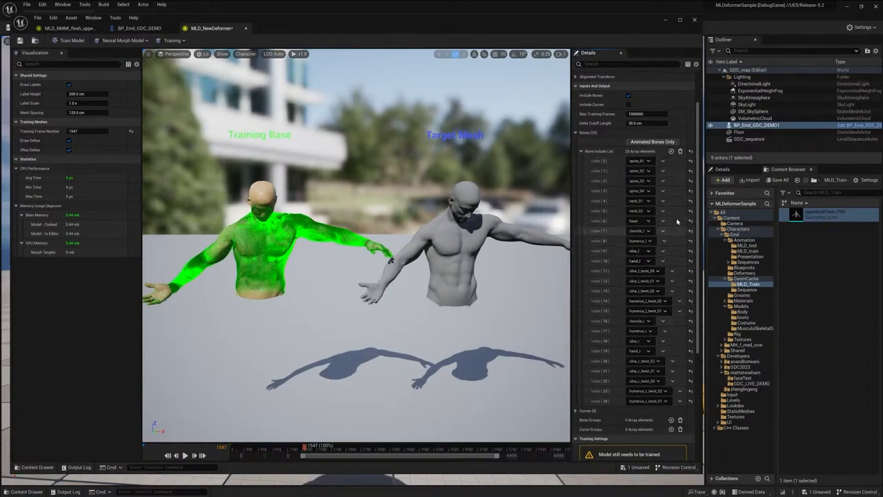
Reset all ulna and humerus twist bones in the Bone Include List to None, entries 11–15 and 20–24, and collapse the Bones section
{"action": "left_click", "coordinate": [691, 270]}
{"action": "left_click", "coordinate": [690, 281]}
{"action": "left_click", "coordinate": [690, 291]}
{"action": "left_click", "coordinate": [691, 301]}
{"action": "left_click", "coordinate": [690, 310]}
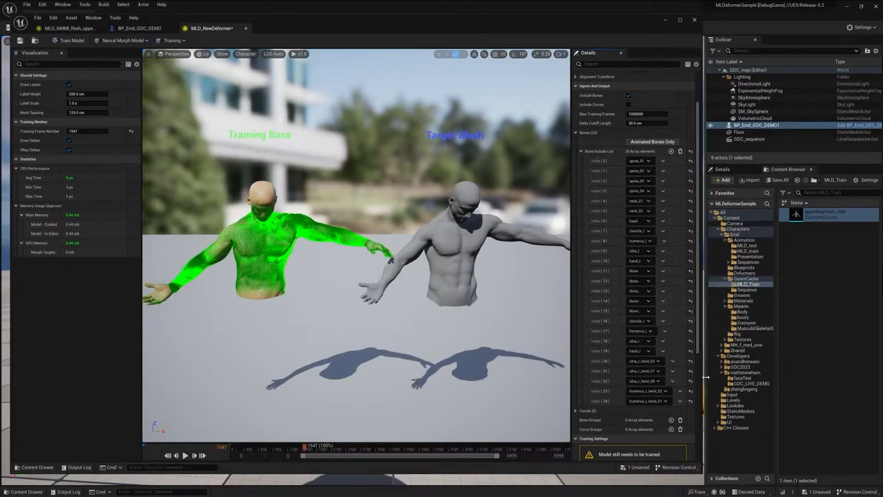
{"action": "left_click", "coordinate": [691, 361]}
{"action": "left_click", "coordinate": [691, 371]}
{"action": "left_click", "coordinate": [690, 391]}
{"action": "left_click", "coordinate": [691, 401]}
{"action": "left_click", "coordinate": [690, 381]}
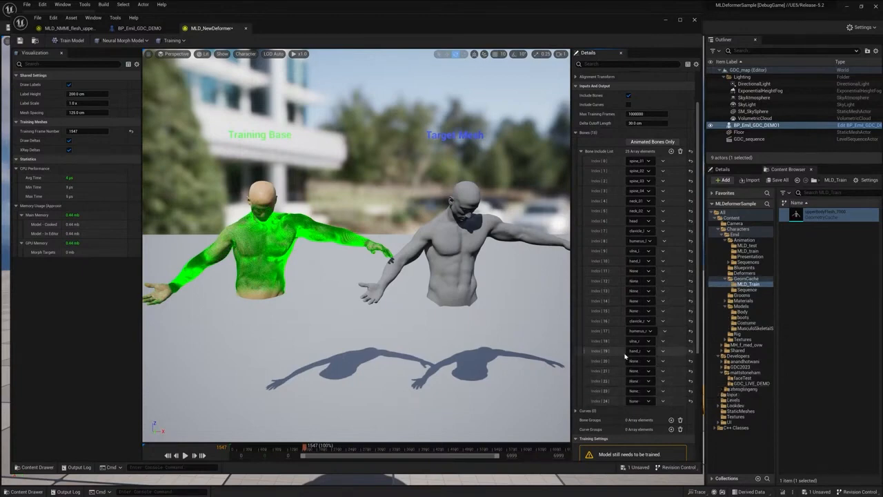
{"action": "scroll", "coordinate": [621, 311], "scroll_direction": "up", "scroll_amount": 3}
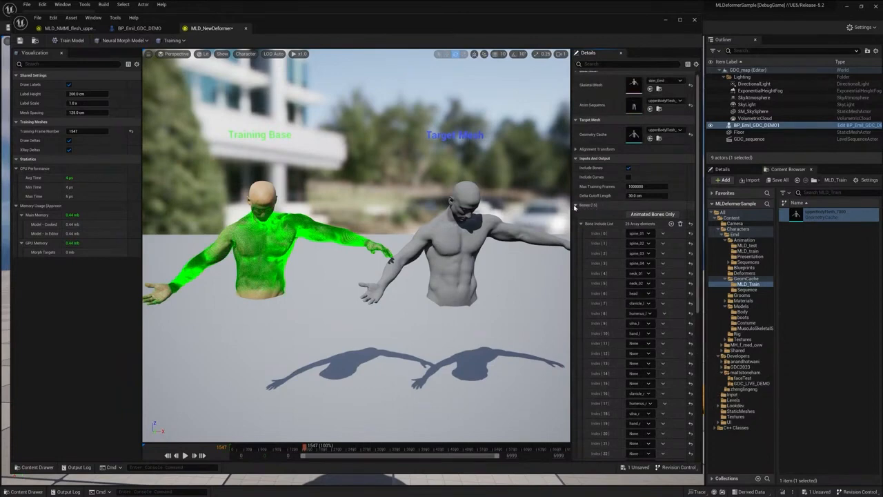
{"action": "left_click", "coordinate": [575, 205]}
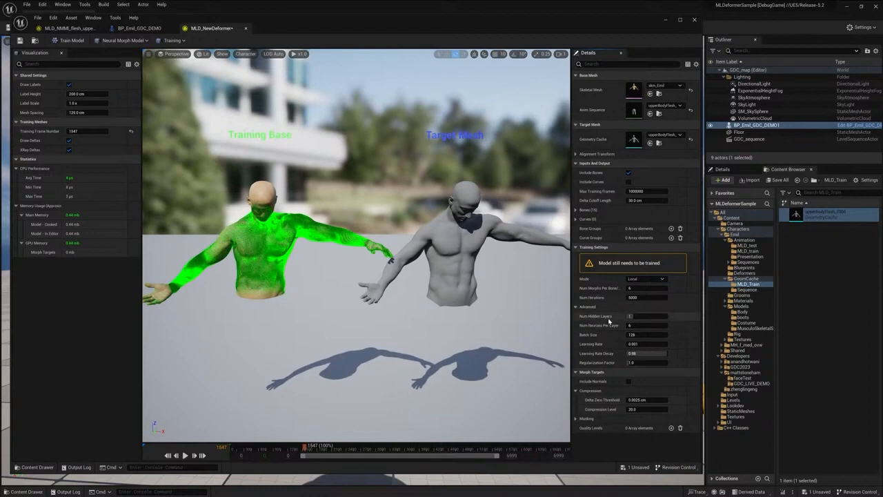
Set Max Training Frames to 50
{"action": "mouse_move", "coordinate": [604, 317]}
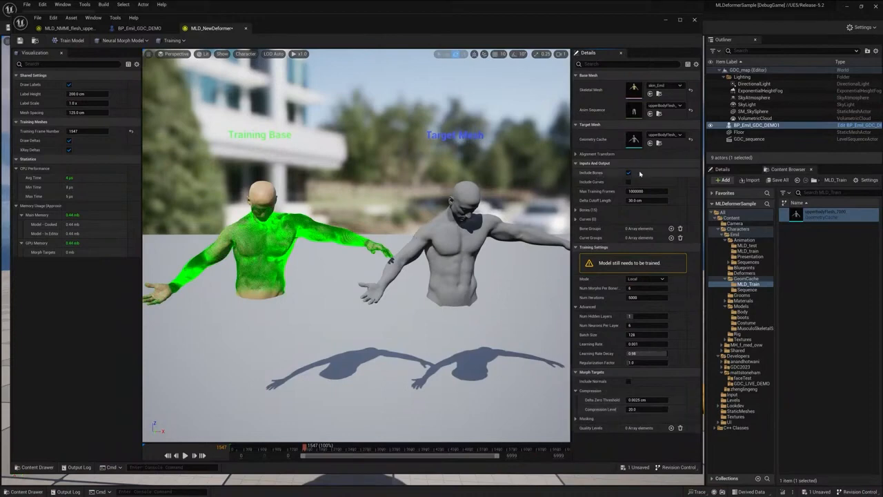
{"action": "left_click", "coordinate": [646, 191]}
{"action": "type", "text": "50"}
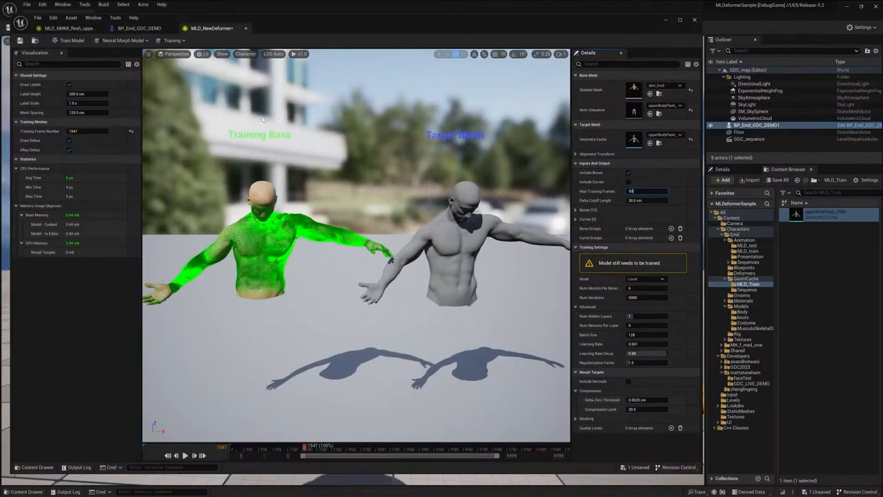
{"action": "key", "text": "Return"}
Train the model, cancel the training partway and accept the partially trained network
{"action": "left_click", "coordinate": [73, 41]}
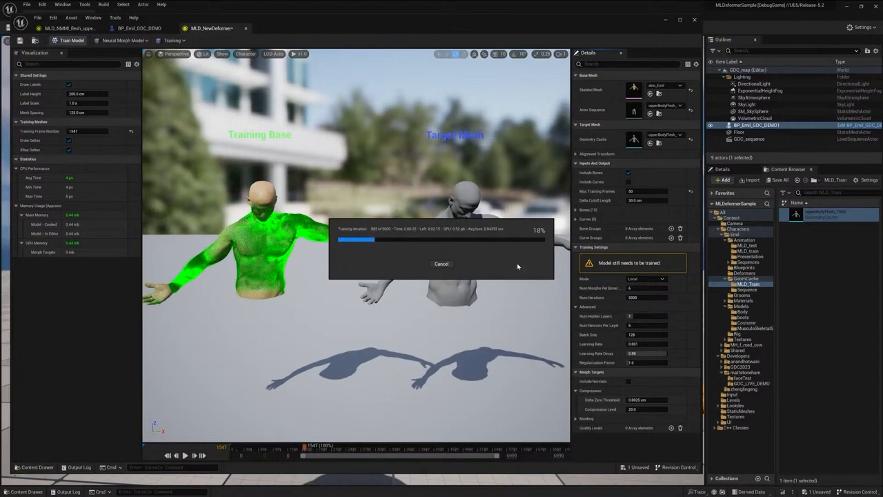
{"action": "left_click", "coordinate": [442, 265]}
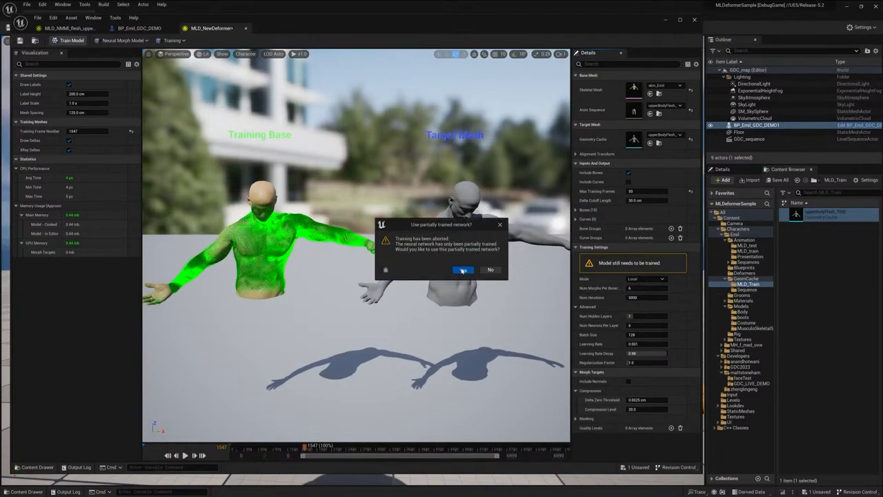
{"action": "left_click", "coordinate": [463, 269]}
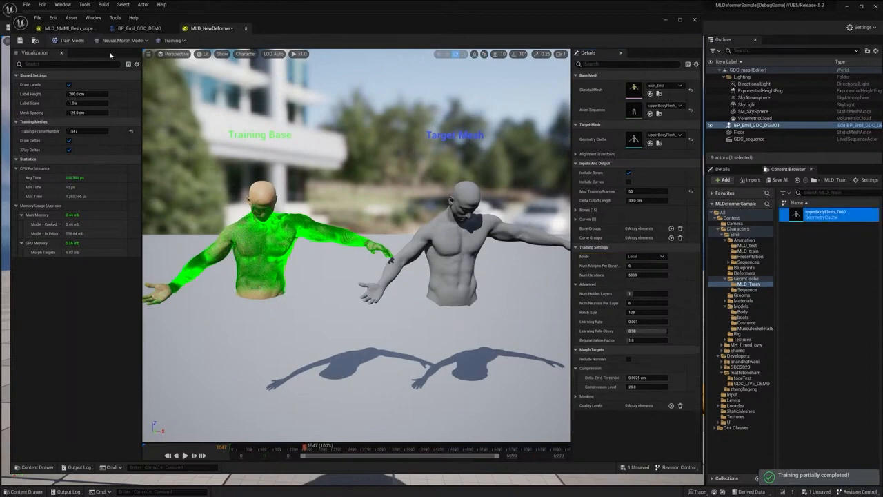
Switch to the already trained NMMI flesh deformer asset and set its visualization mode to Testing
{"action": "left_click", "coordinate": [77, 29]}
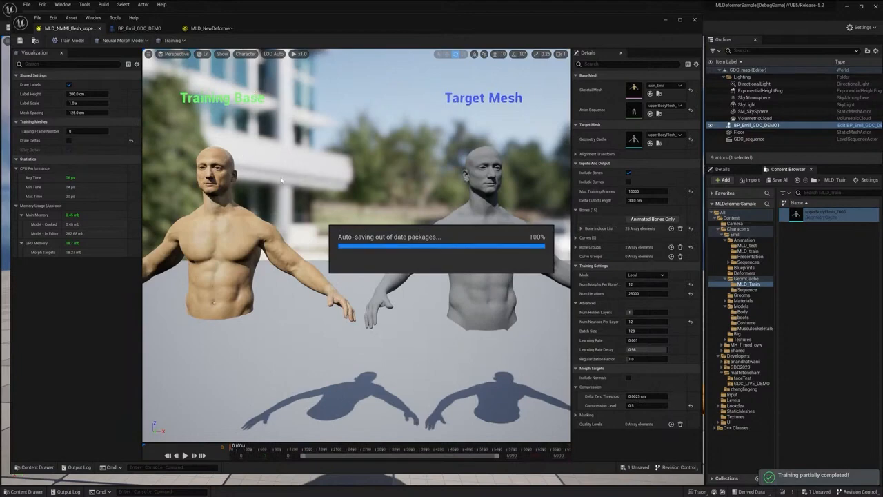
{"action": "left_click_drag", "start_coordinate": [285, 182], "coordinate": [288, 199]}
{"action": "left_click", "coordinate": [183, 41]}
{"action": "left_click", "coordinate": [172, 59]}
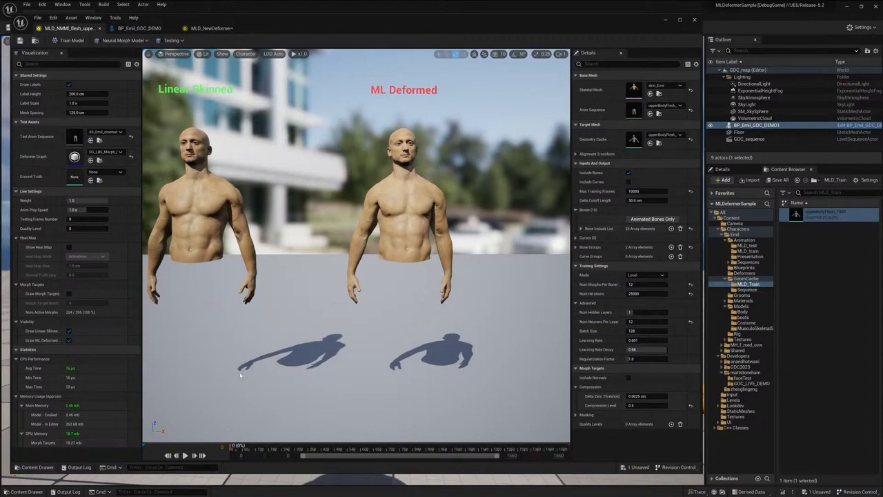
Scrub the test animation to frame 561 and examine the ML Deformed character's torso up close
{"action": "left_click_drag", "start_coordinate": [277, 449], "coordinate": [356, 452]}
{"action": "left_click_drag", "start_coordinate": [451, 356], "coordinate": [463, 318]}
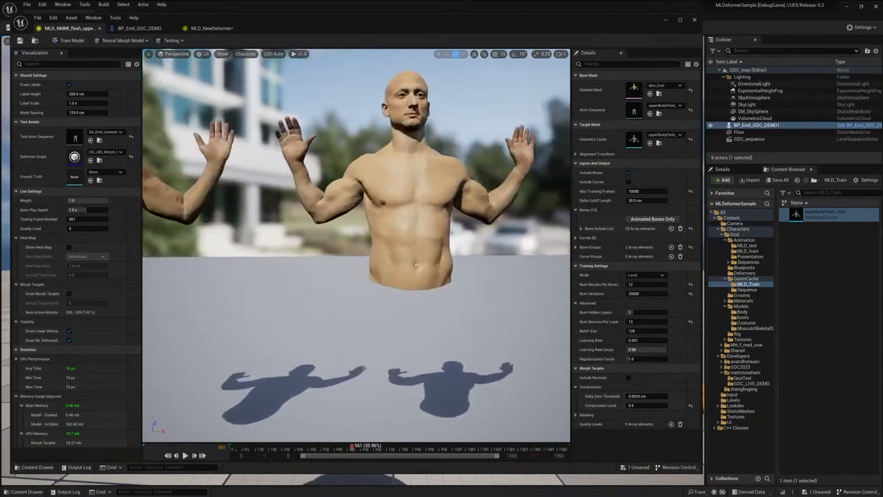
{"action": "middle_click_drag", "start_coordinate": [463, 317], "coordinate": [467, 290]}
{"action": "left_click_drag", "start_coordinate": [467, 290], "coordinate": [472, 262]}
Set the deformer weight to 0 and back to 1 to compare the torso without and with ML deformation
{"action": "left_click", "coordinate": [83, 200]}
{"action": "type", "text": "0"}
{"action": "key", "text": "Return"}
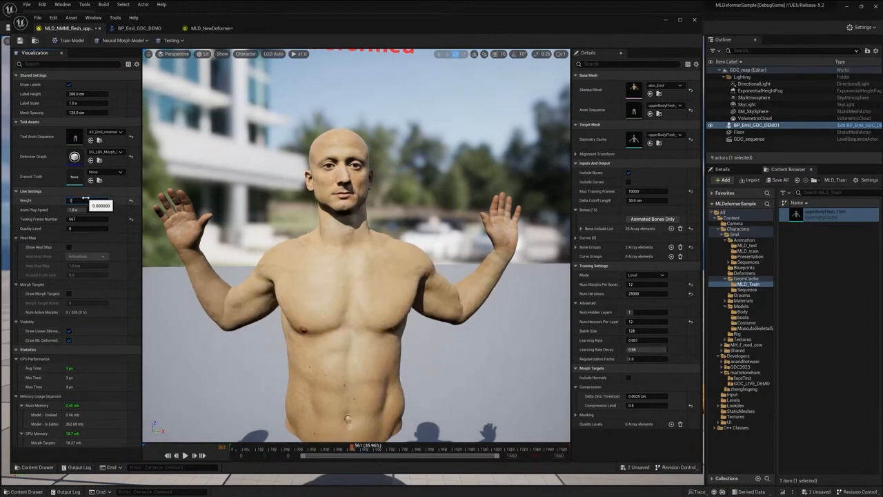
{"action": "type", "text": "1"}
{"action": "key", "text": "Return"}
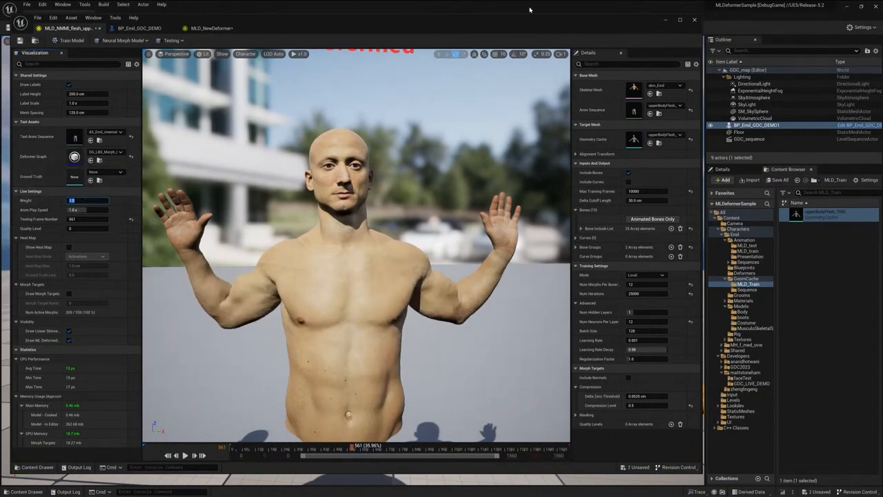
Close the deformer editor window and open the BP_Emil_GDC_DEMO blueprint from the GDC_LIVE_DEMO folder
{"action": "left_click", "coordinate": [694, 19]}
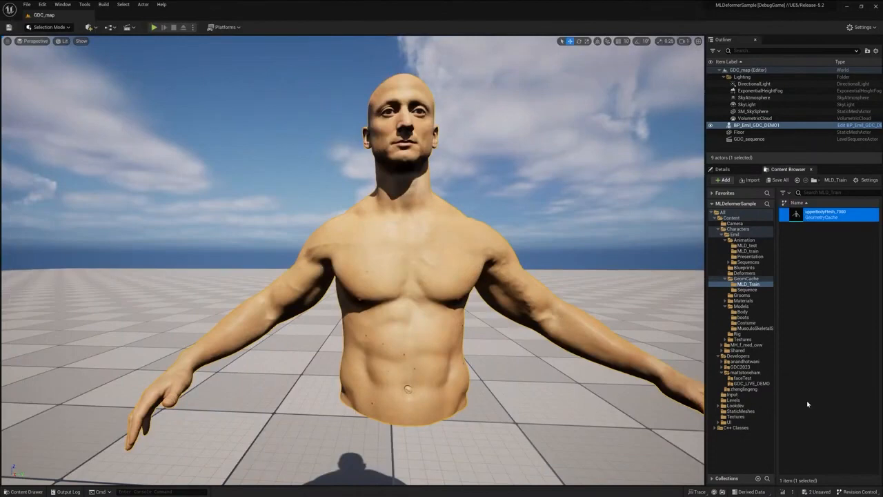
{"action": "left_click", "coordinate": [753, 384]}
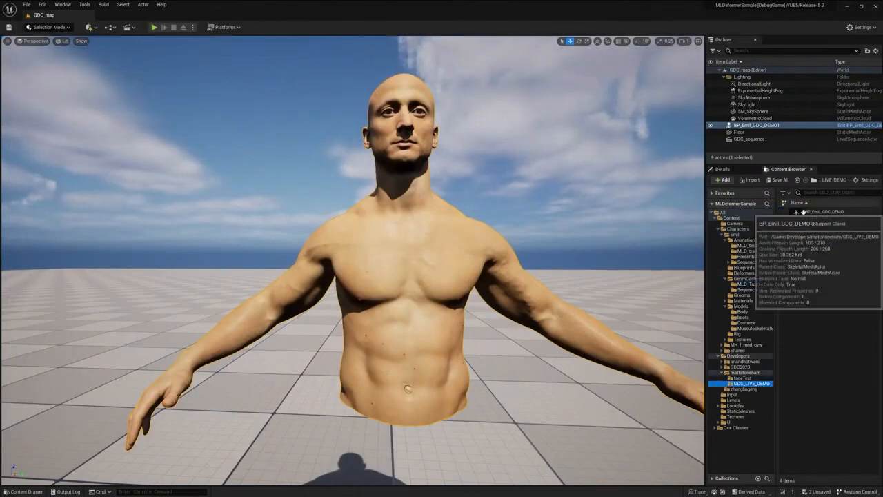
{"action": "double_click", "coordinate": [800, 213]}
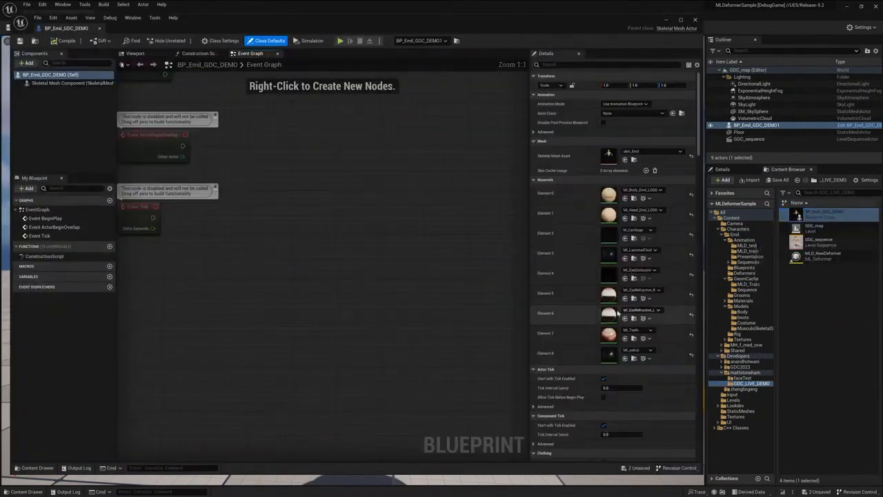
Select the inherited Skeletal Mesh Component and examine its animation rig override and mesh deformer settings
{"action": "left_click", "coordinate": [71, 82]}
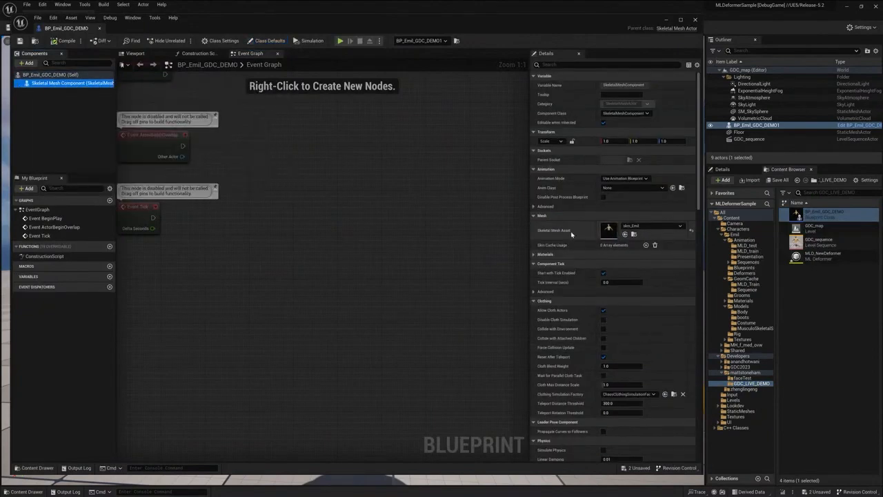
{"action": "scroll", "coordinate": [621, 324], "scroll_direction": "down", "scroll_amount": 8}
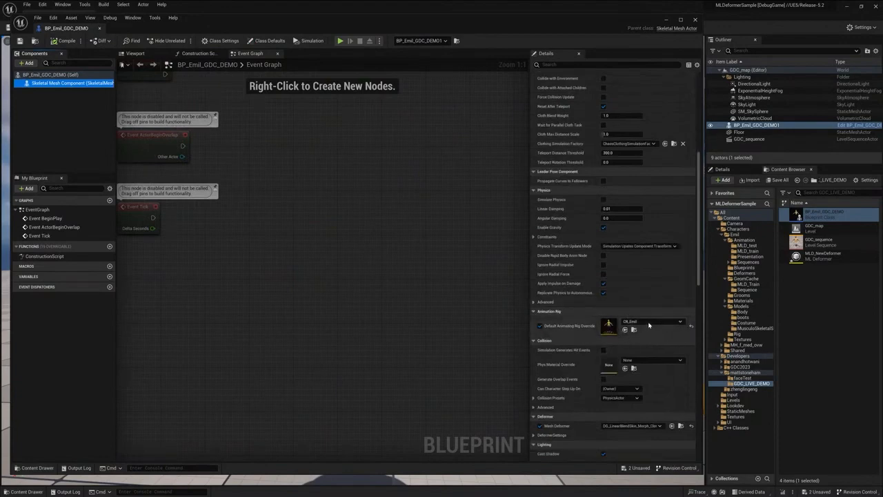
{"action": "scroll", "coordinate": [621, 345], "scroll_direction": "down", "scroll_amount": 3}
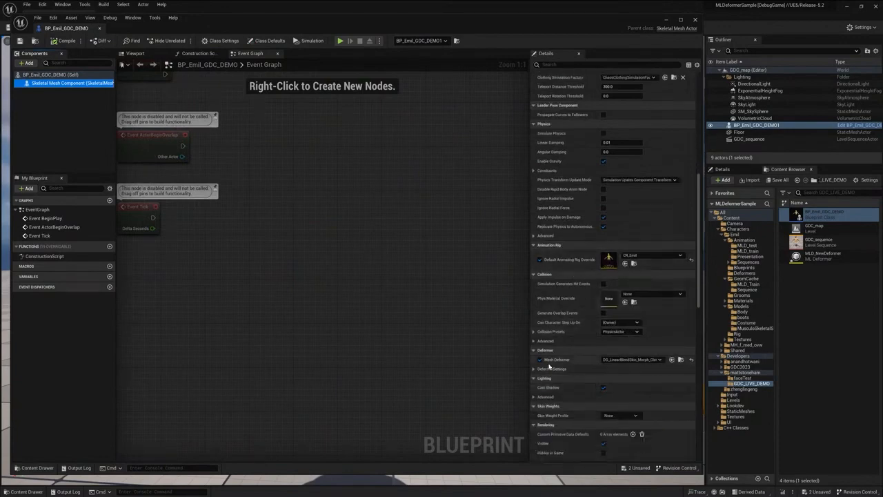
Add an MLDeformer component to the blueprint and assign it the MLD_NMMI_flesh_upperBody asset from the Deformers folder
{"action": "left_click", "coordinate": [27, 63]}
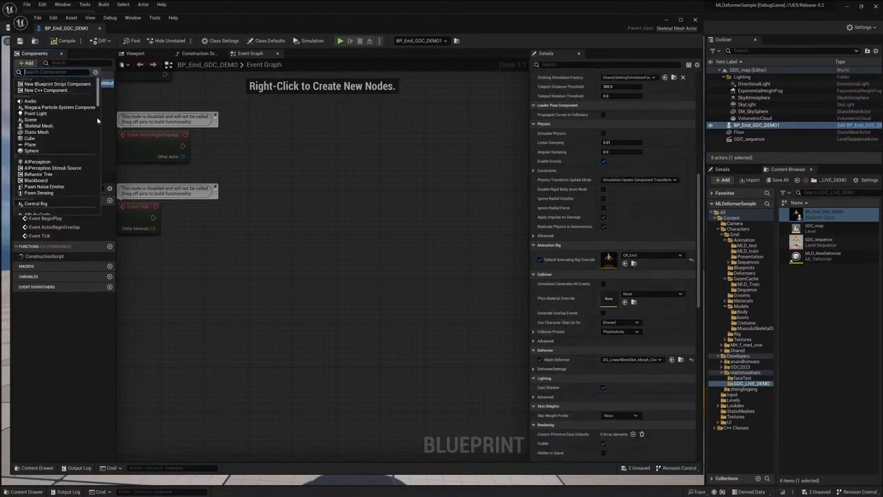
{"action": "type", "text": "mld"}
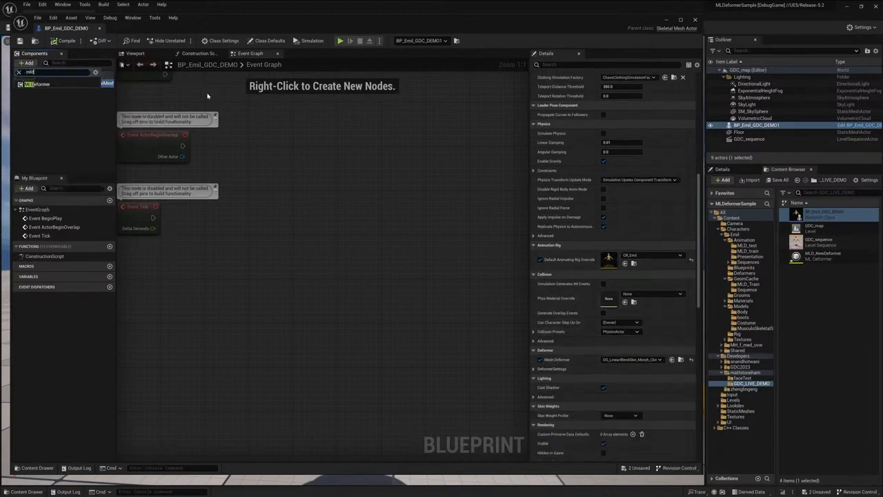
{"action": "left_click", "coordinate": [41, 84]}
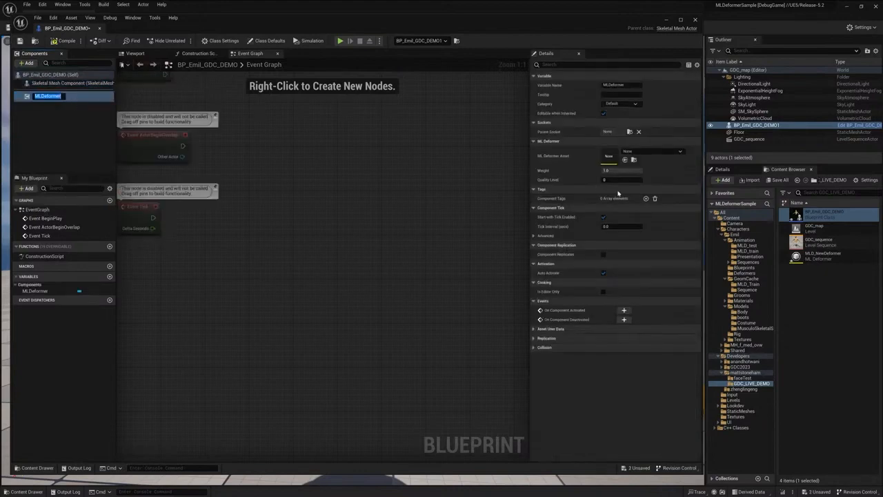
{"action": "left_click", "coordinate": [753, 273]}
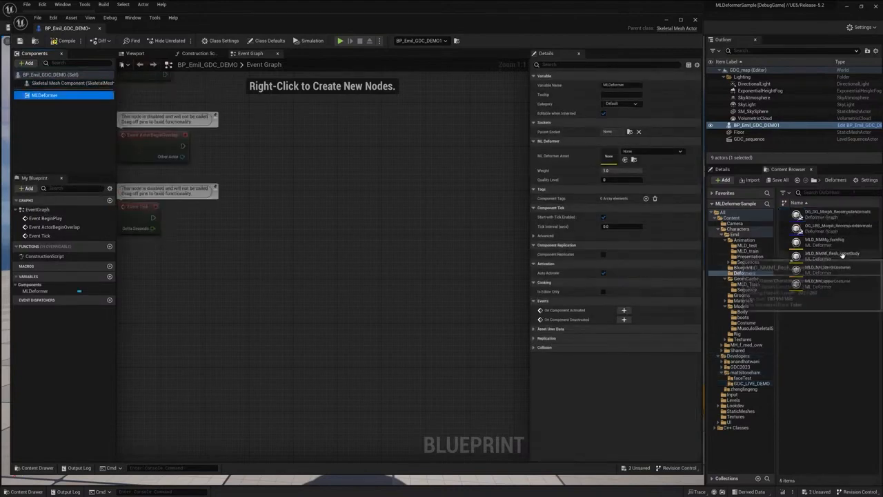
{"action": "left_click", "coordinate": [843, 256]}
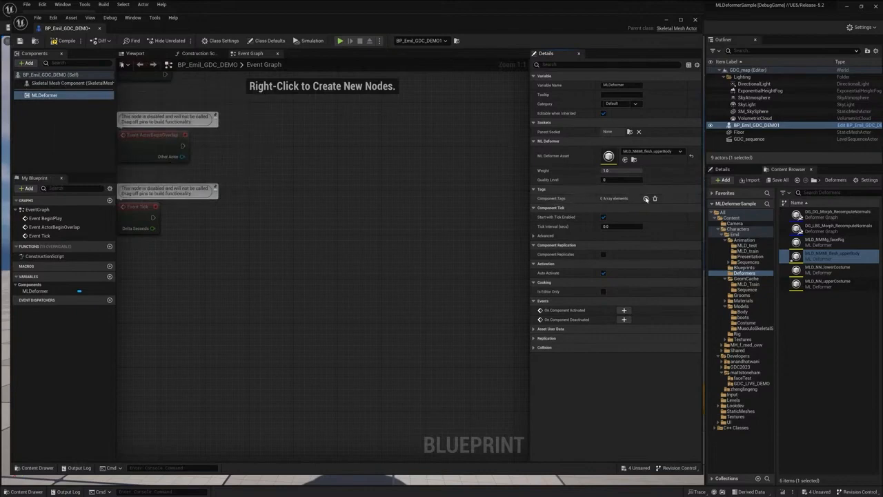
{"action": "left_click", "coordinate": [646, 198]}
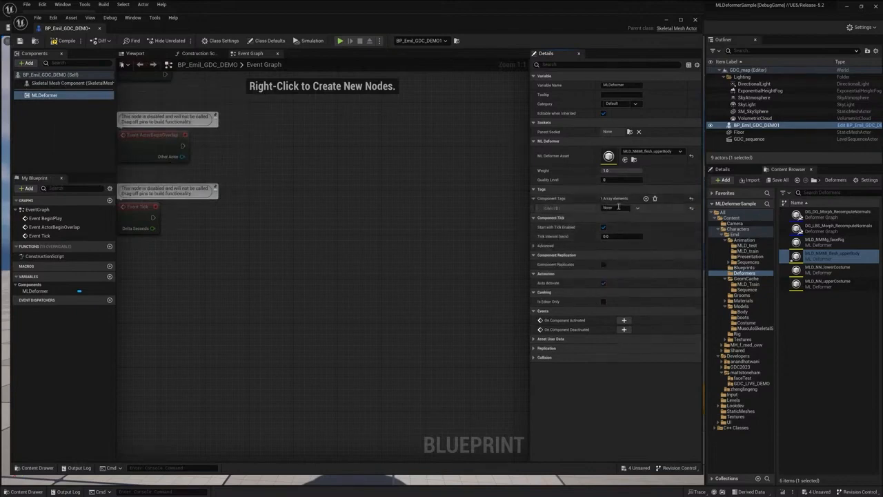
{"action": "left_click", "coordinate": [619, 207]}
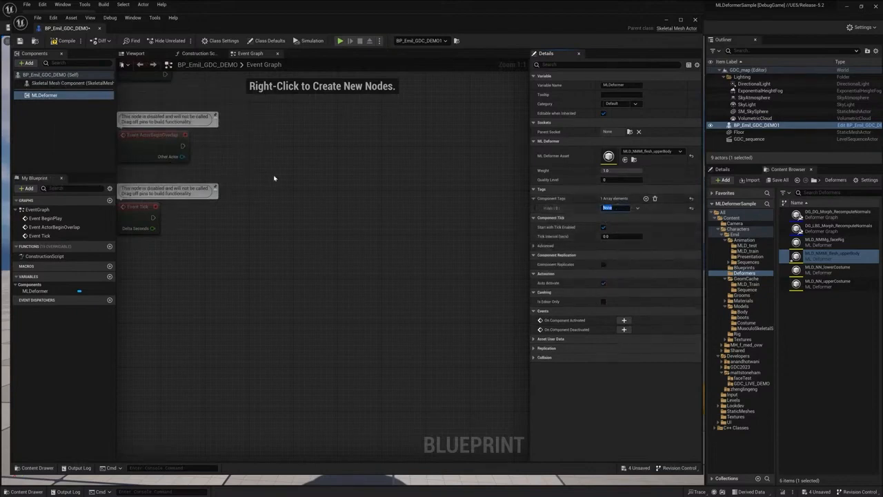
{"action": "left_click", "coordinate": [654, 200]}
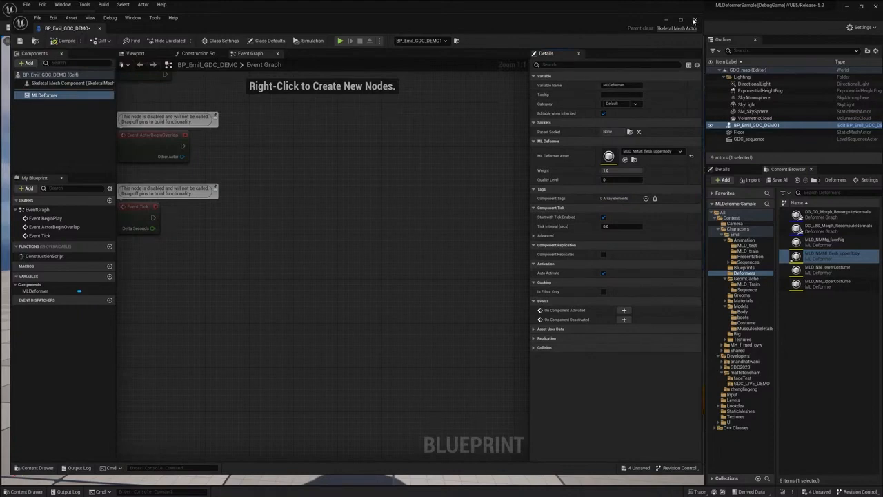
Close the blueprint editor and open the GDC_sequence level sequence in Sequencer
{"action": "left_click", "coordinate": [694, 19]}
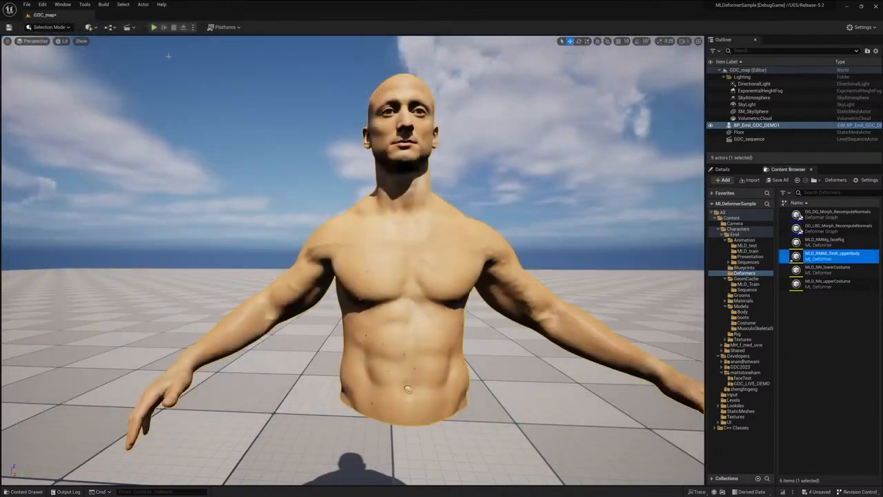
{"action": "left_click", "coordinate": [128, 28]}
{"action": "left_click", "coordinate": [148, 87]}
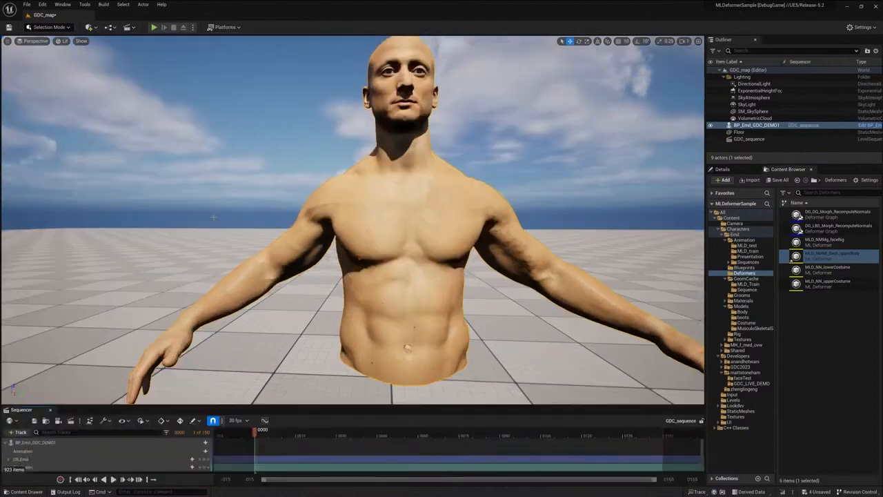
Show the CR_Emil rig controls, frame the clavicle_l_ctrl control and start rotating it
{"action": "left_click", "coordinate": [21, 459]}
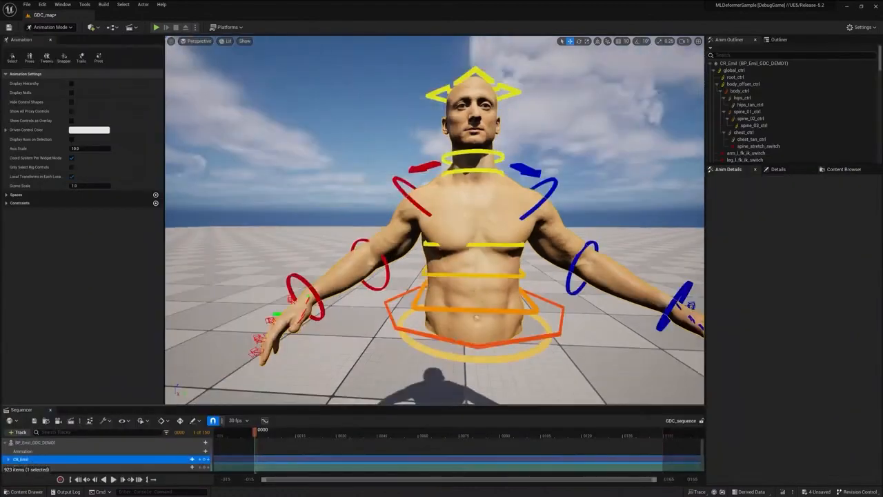
{"action": "left_click", "coordinate": [532, 170]}
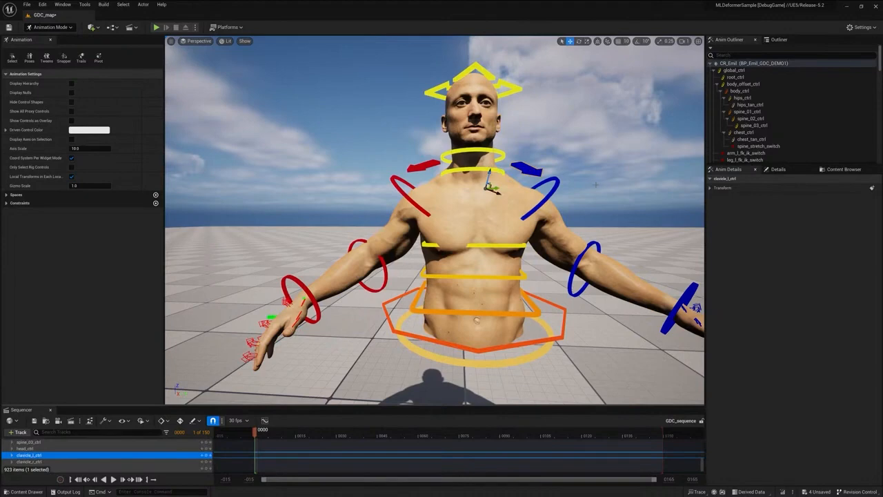
{"action": "key", "text": "f"}
{"action": "key", "text": "e"}
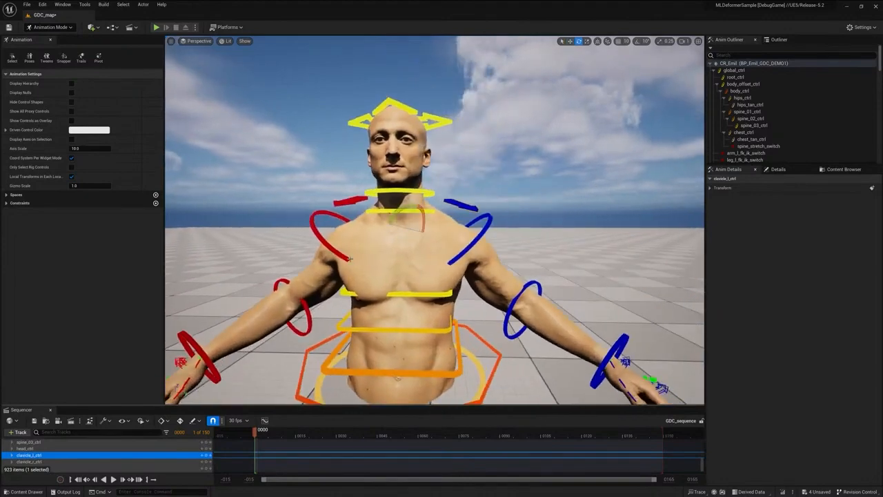
{"action": "left_click_drag", "start_coordinate": [405, 208], "coordinate": [431, 179]}
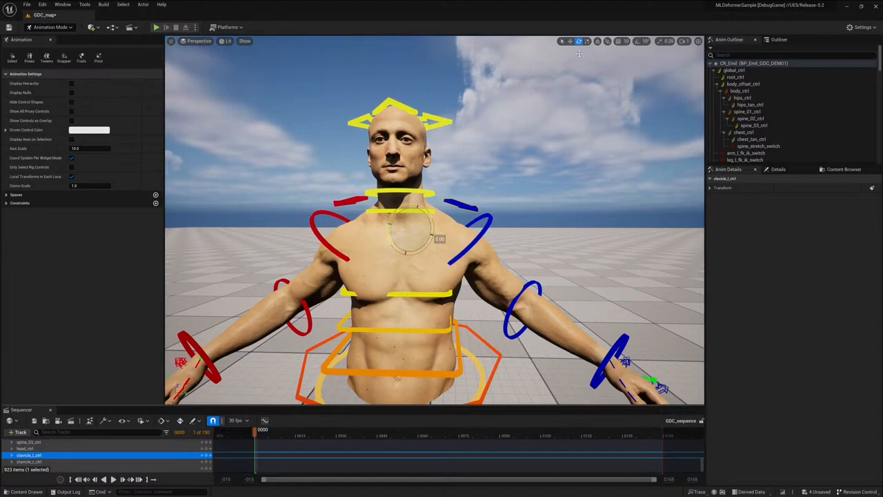